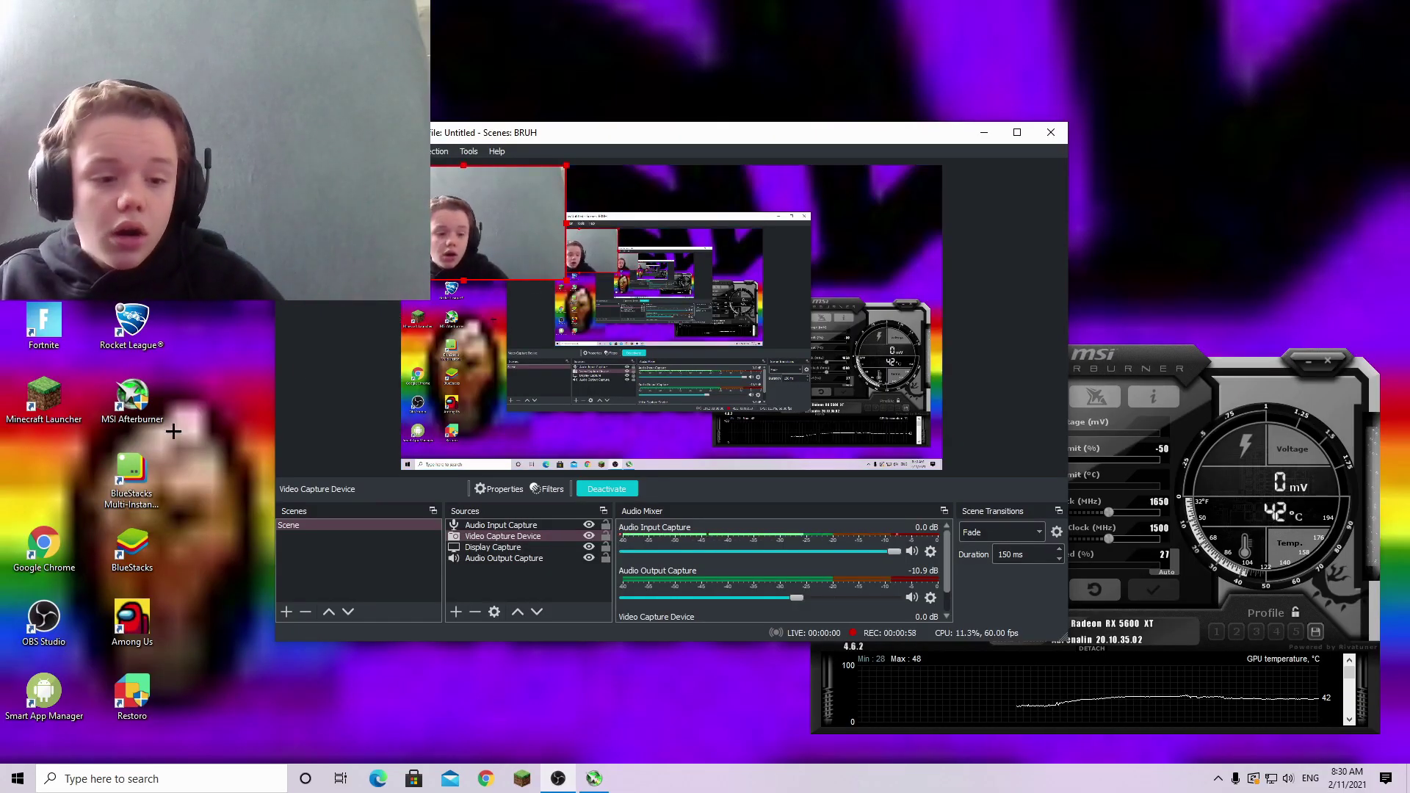
- Search Google for 'bluestacks' in Chrome using the suggested query
click(485, 778)
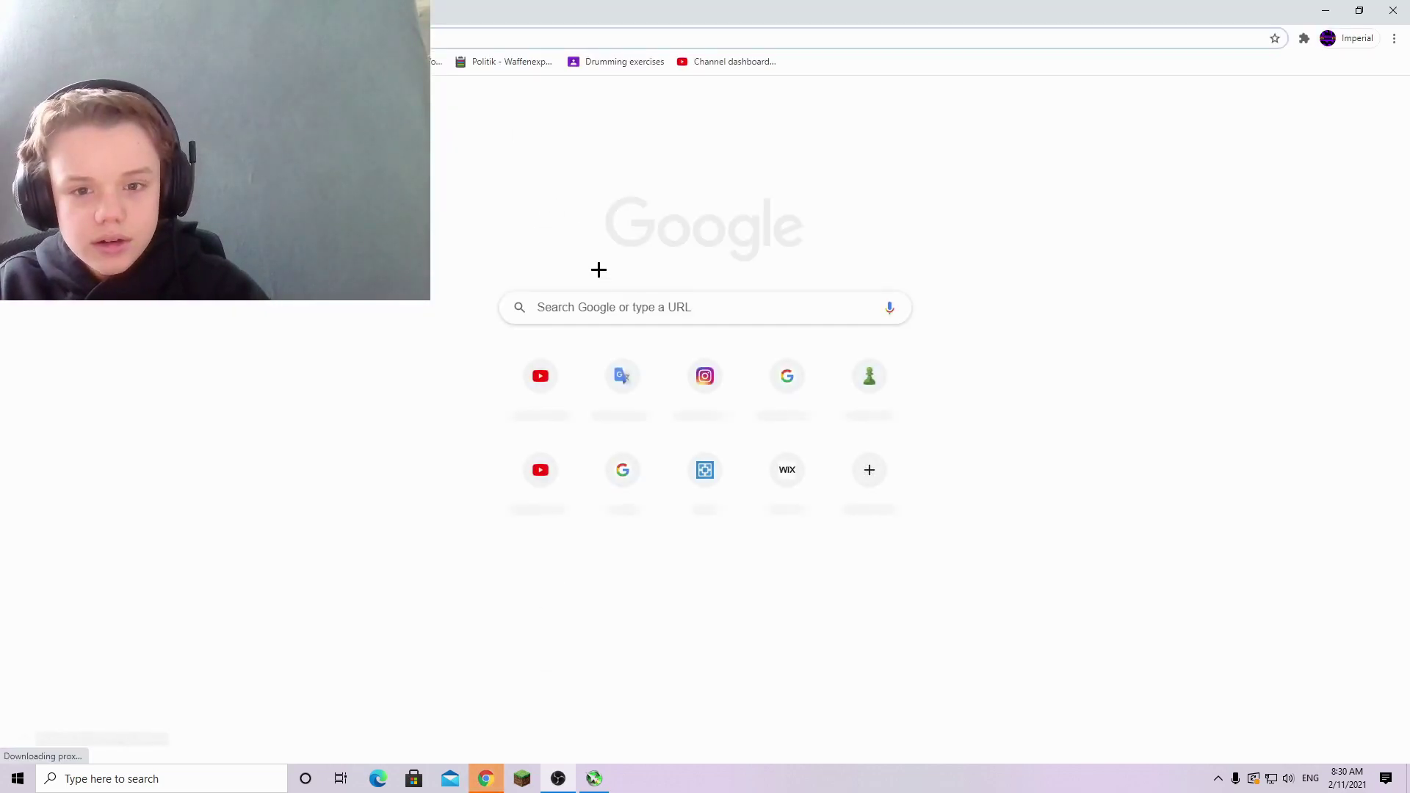
click(610, 307)
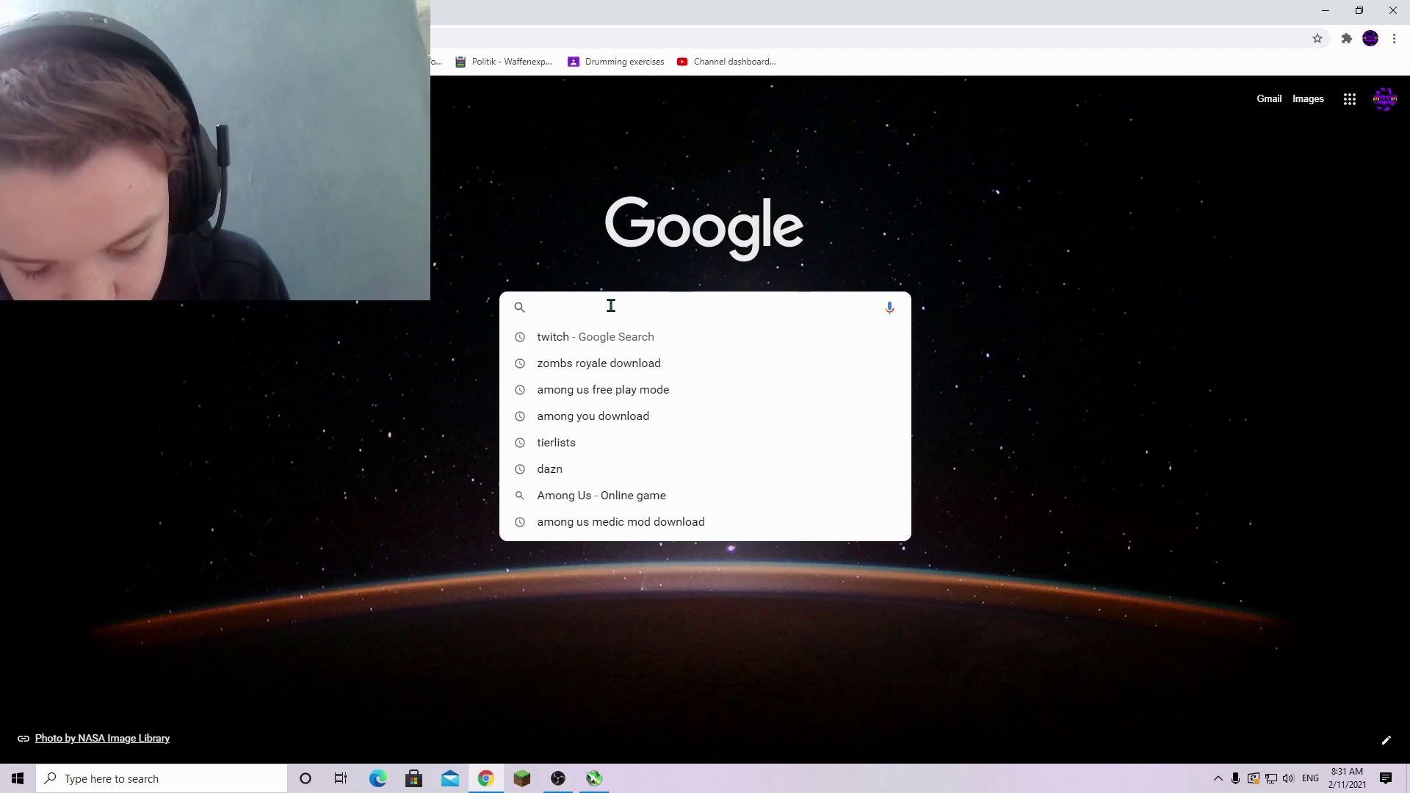
text(Bl)
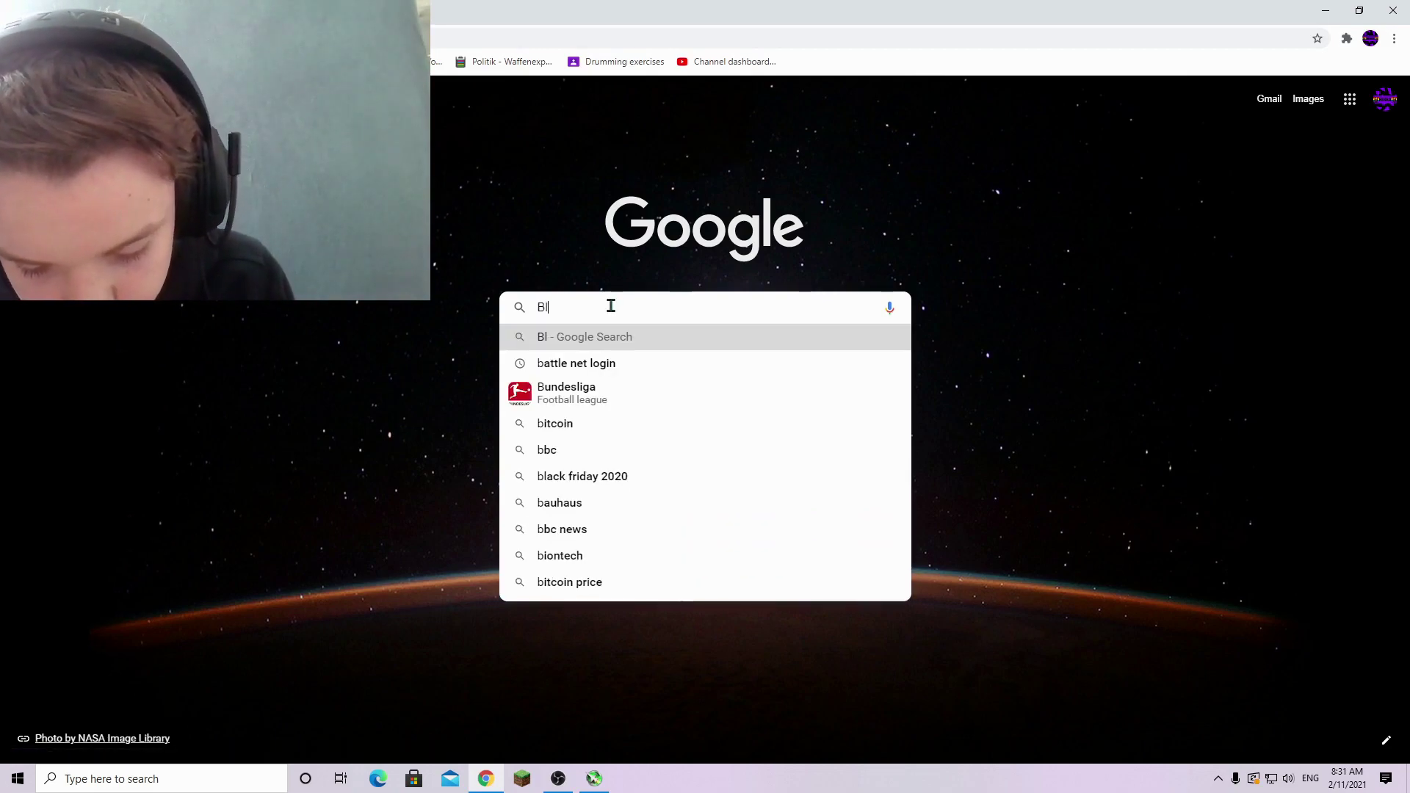
text(uestacks)
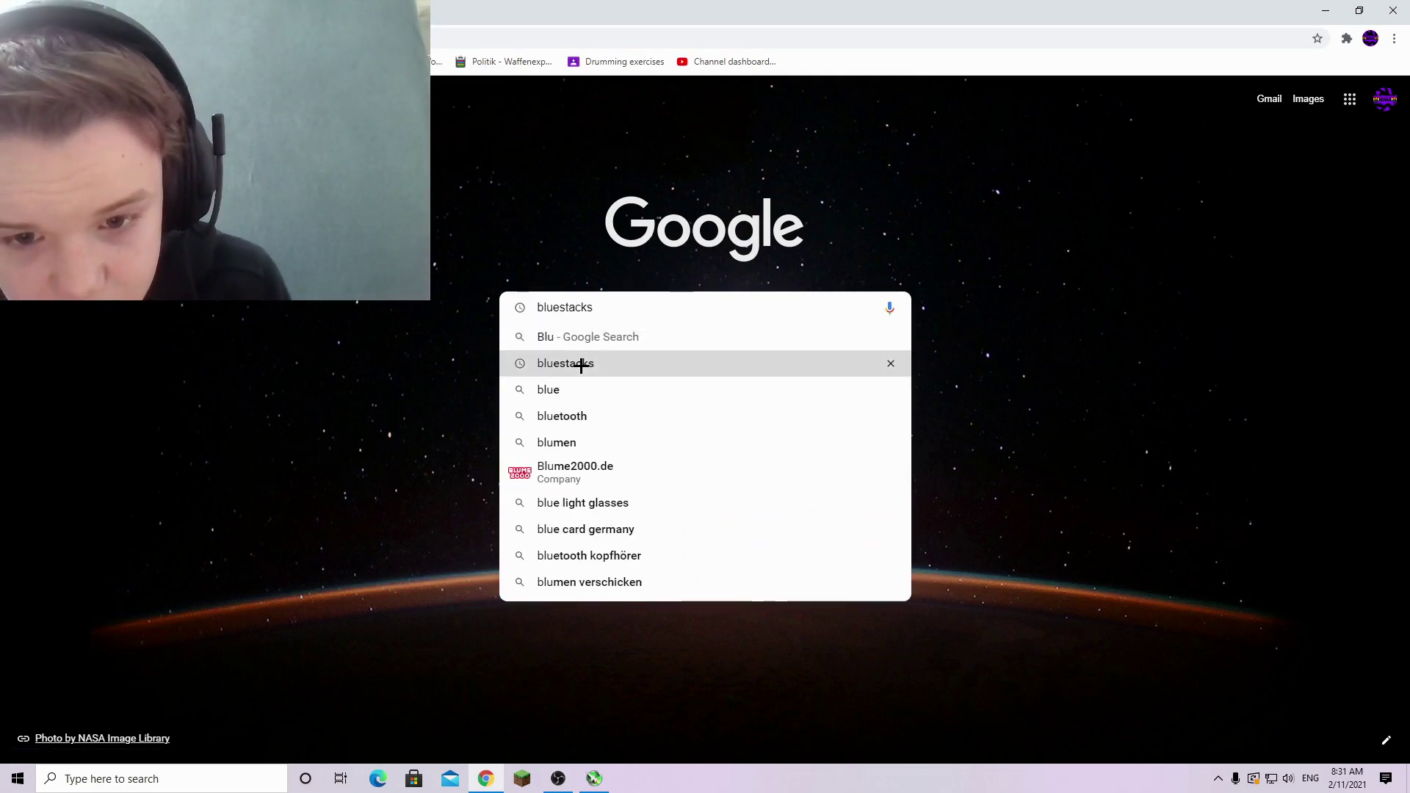
click(580, 364)
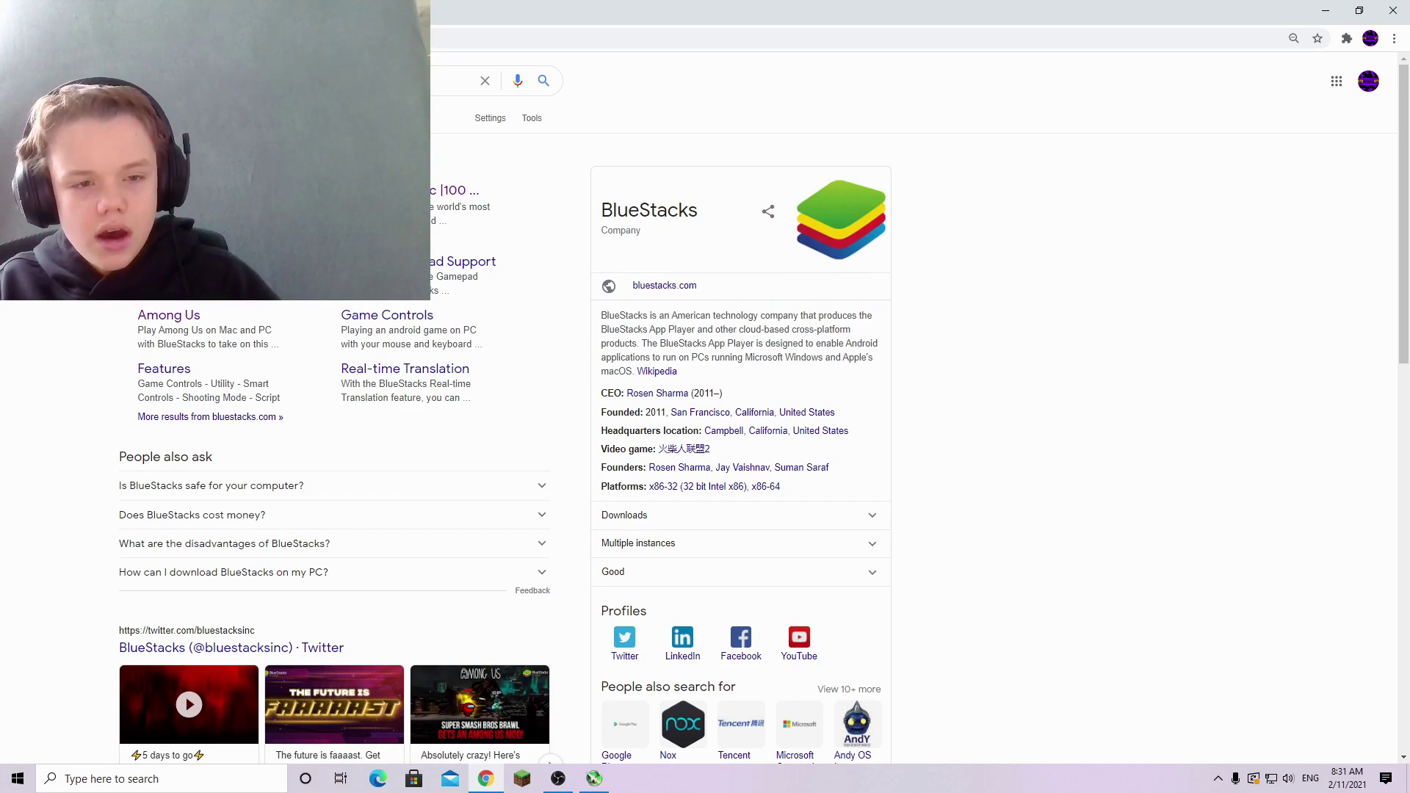
- Open the official bluestacks.com result and restore Chrome into a smaller window
click(221, 166)
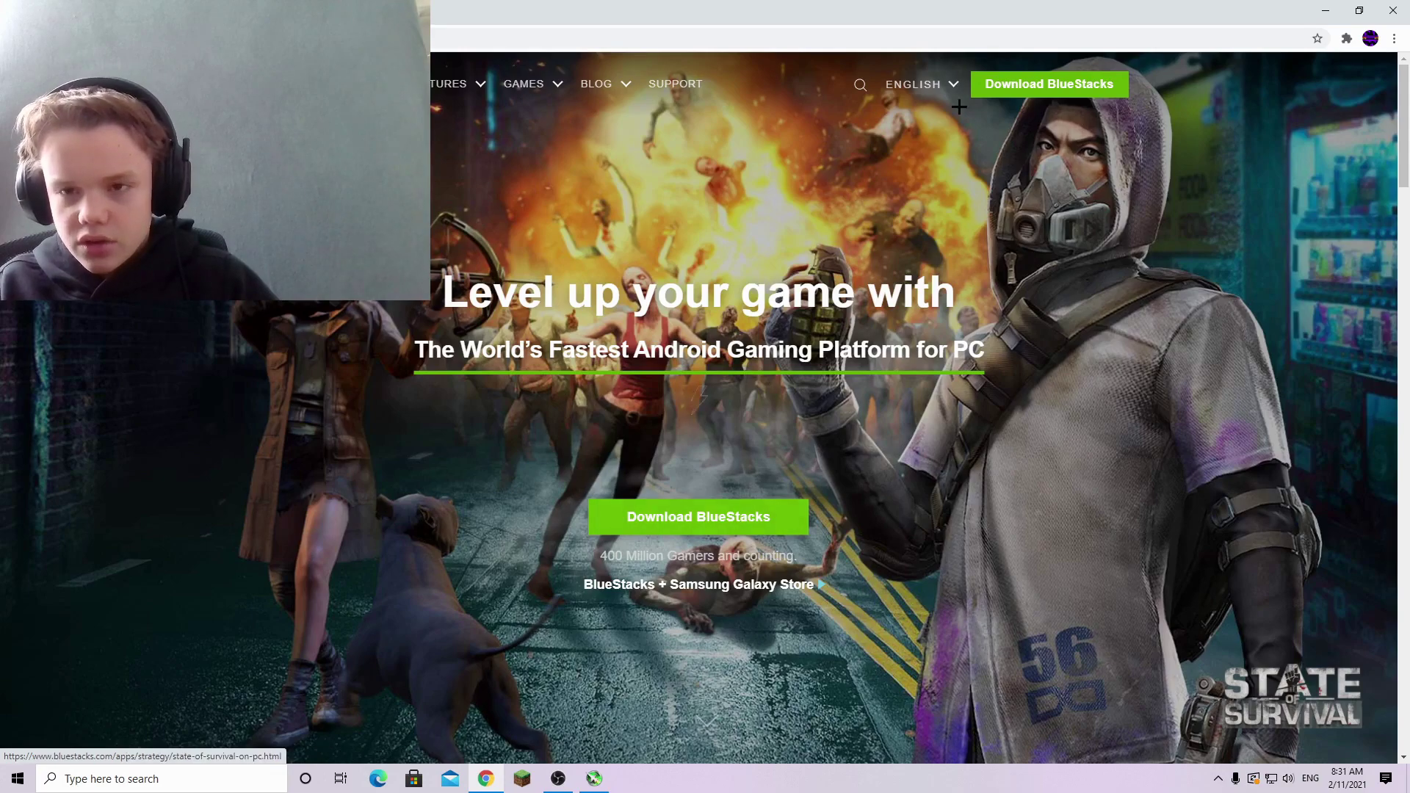
mouse_move(706, 13)
mouse_down()
mouse_move(1005, 80)
mouse_move(952, 101)
mouse_up()
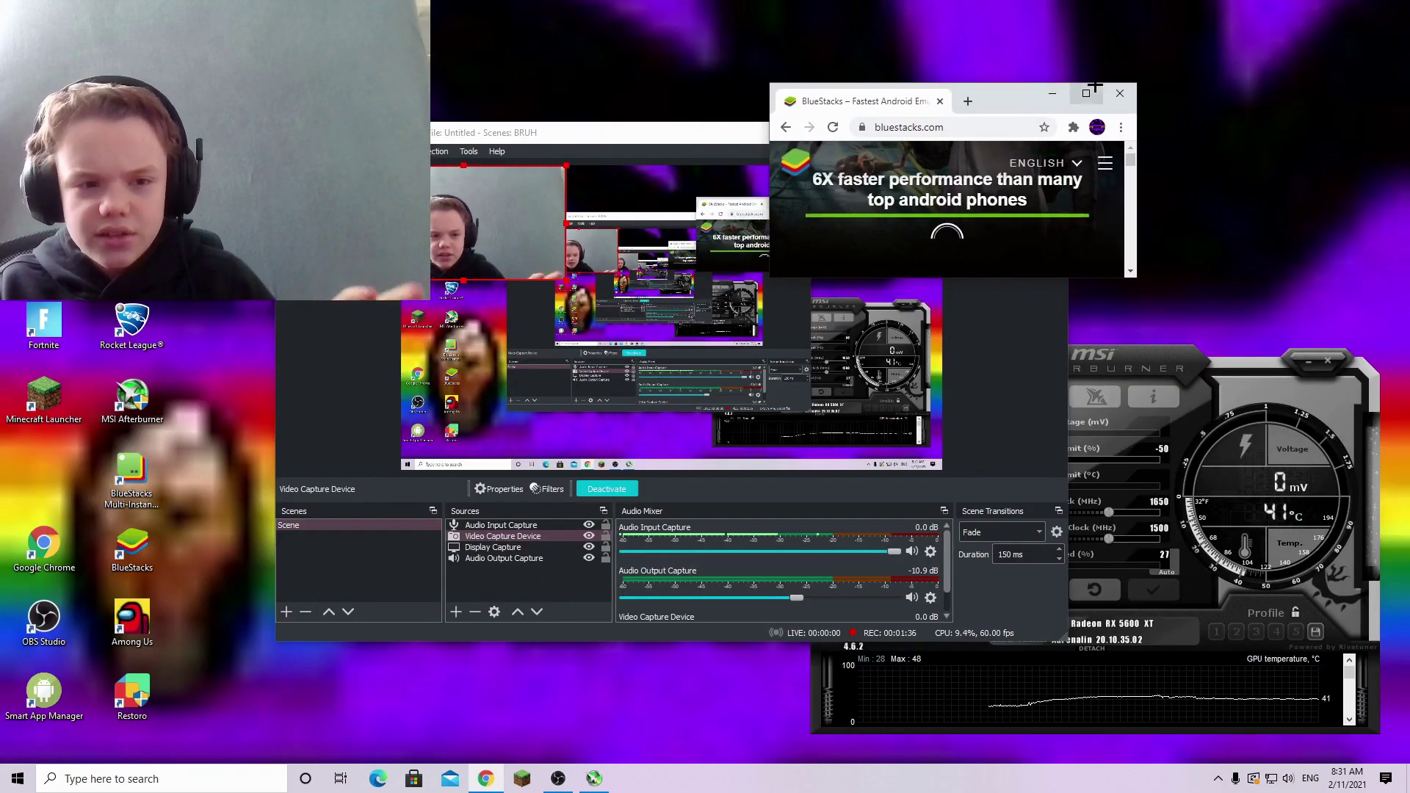
- Close Chrome and launch BlueStacks from its desktop shortcut
click(1122, 93)
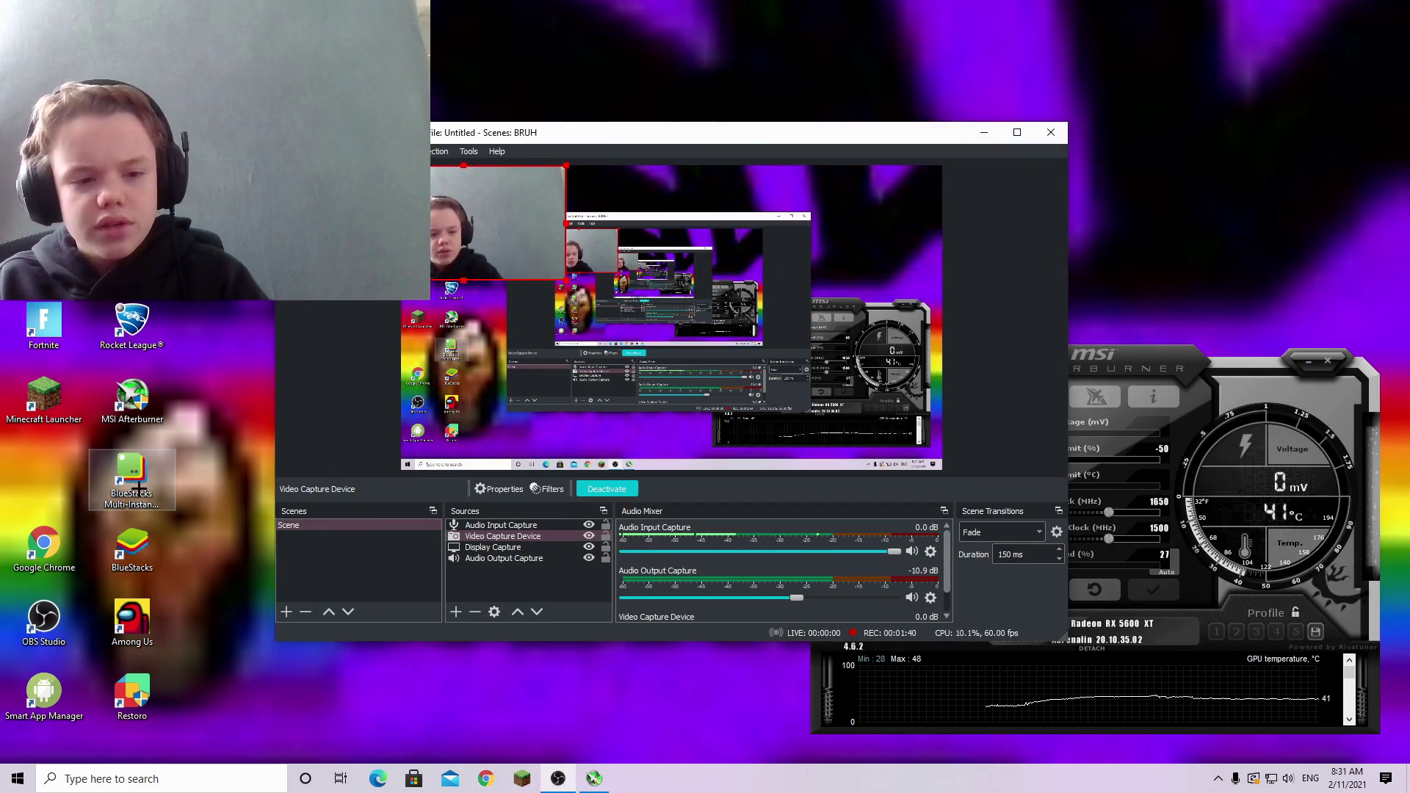
click(138, 551)
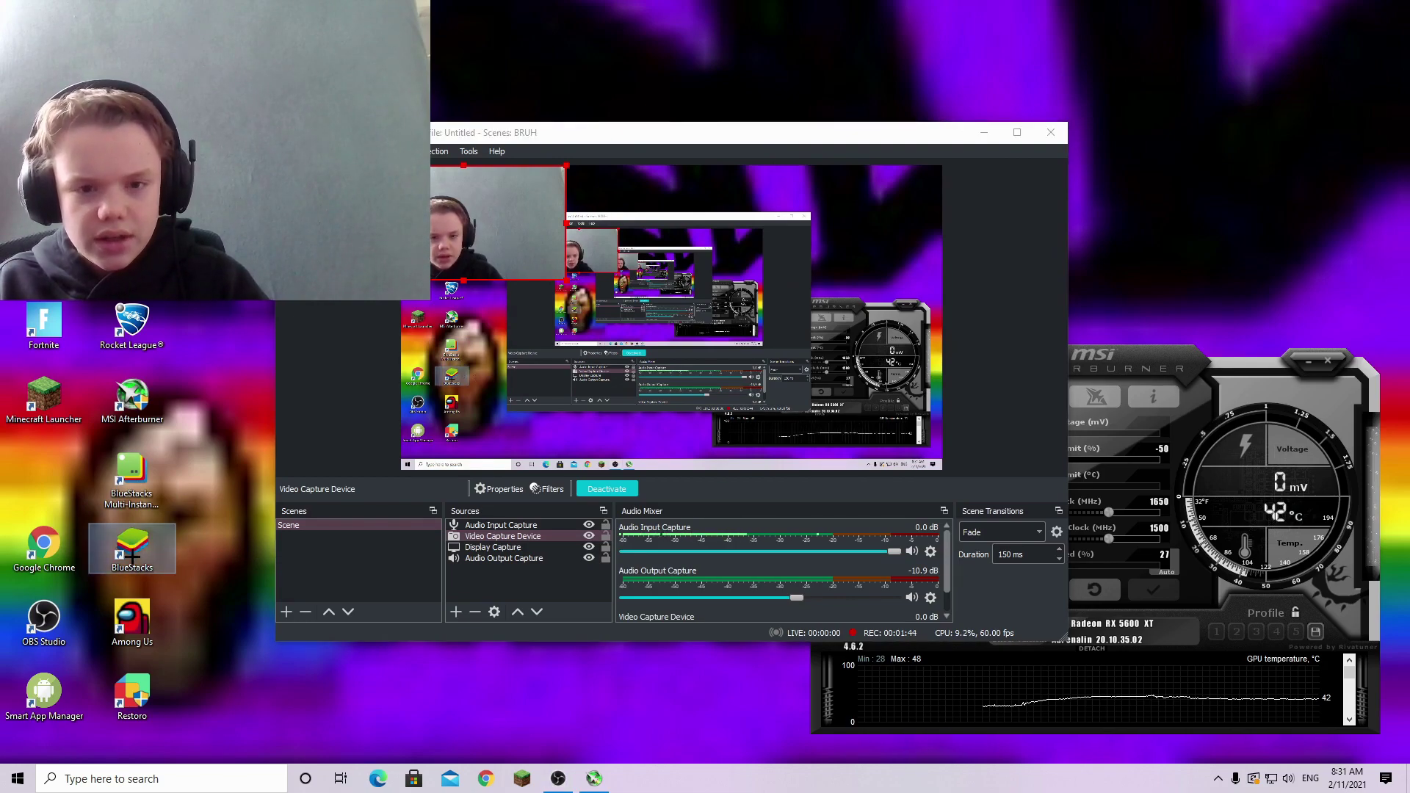
double_click(133, 546)
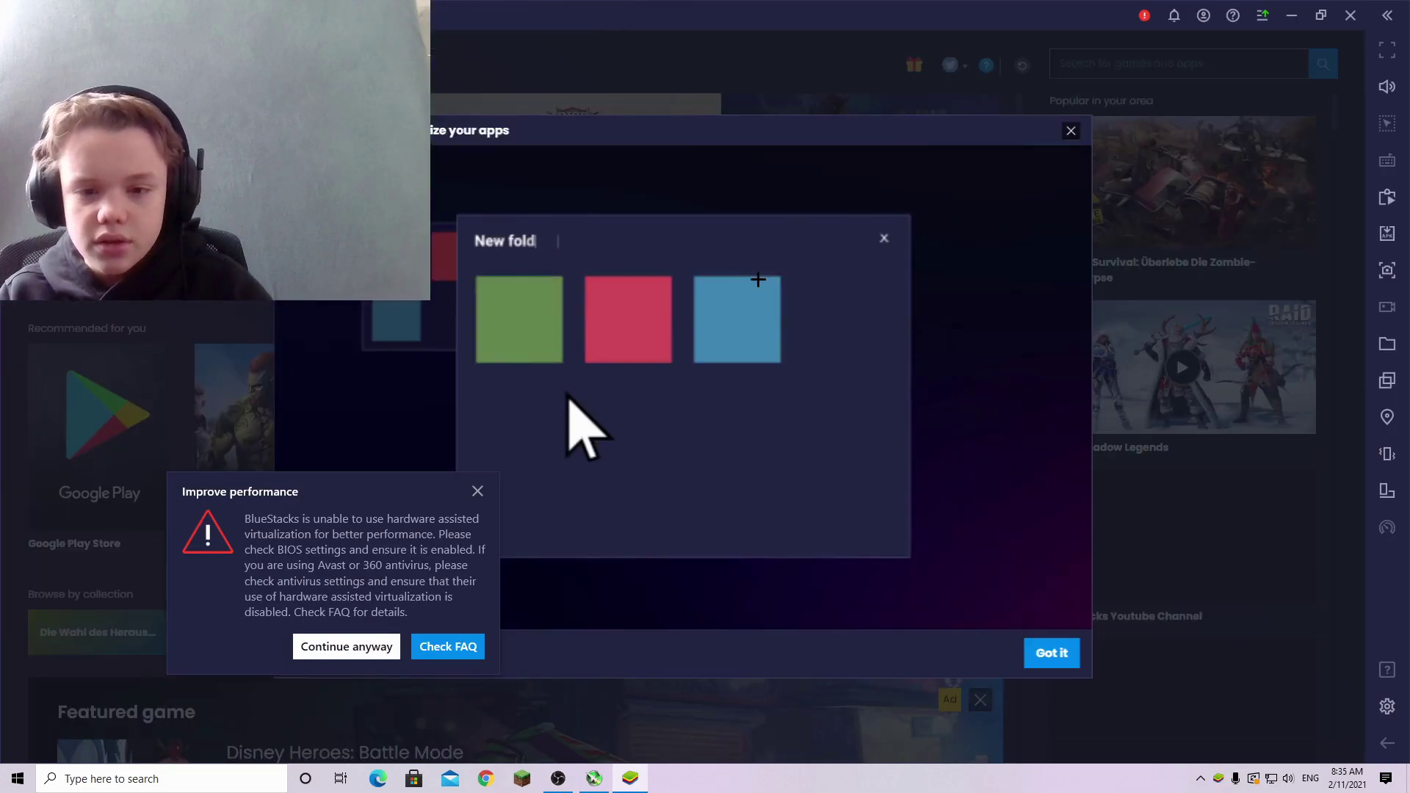
- Dismiss the performance warning with Continue anyway, close the Customize your apps tutorial, and focus the search field
click(353, 647)
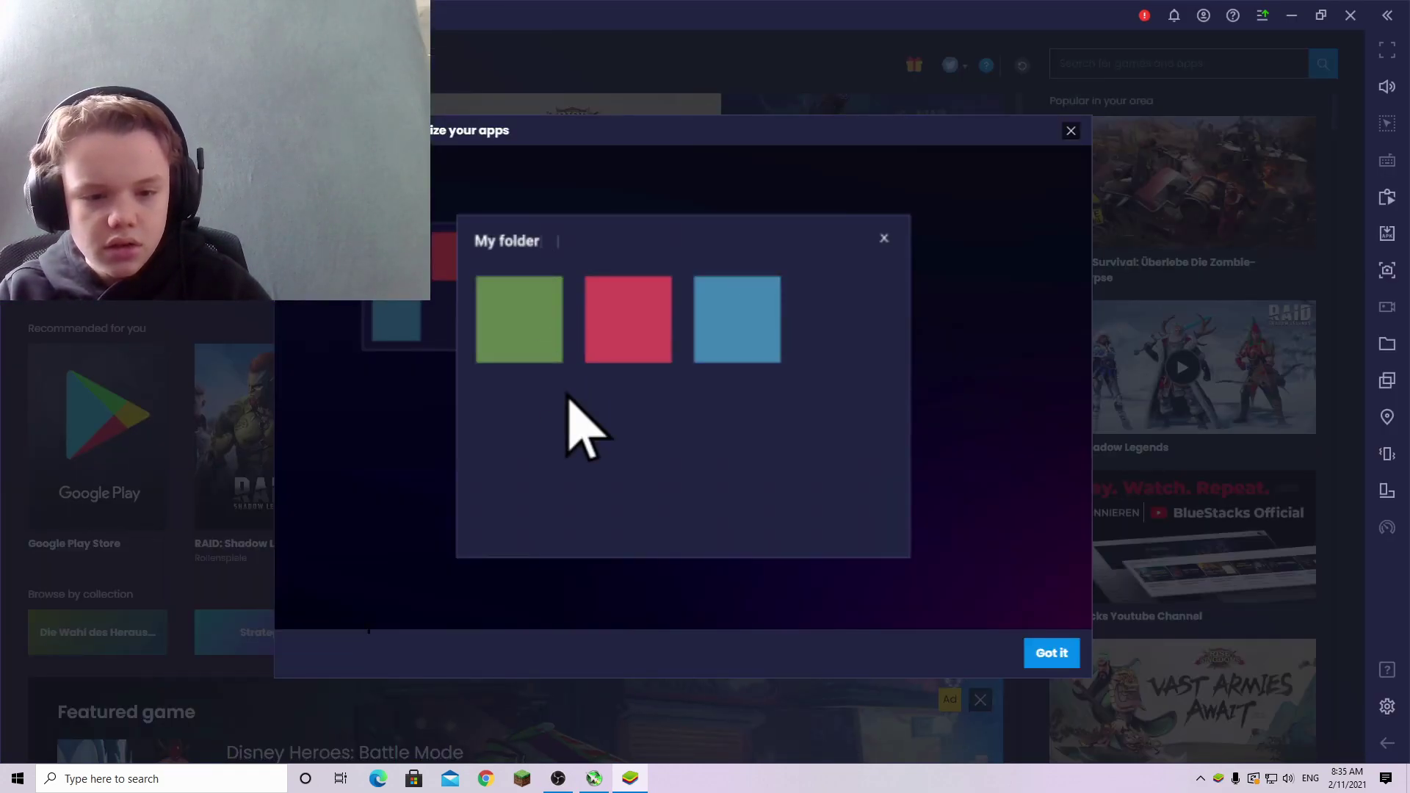
click(1069, 131)
click(1125, 62)
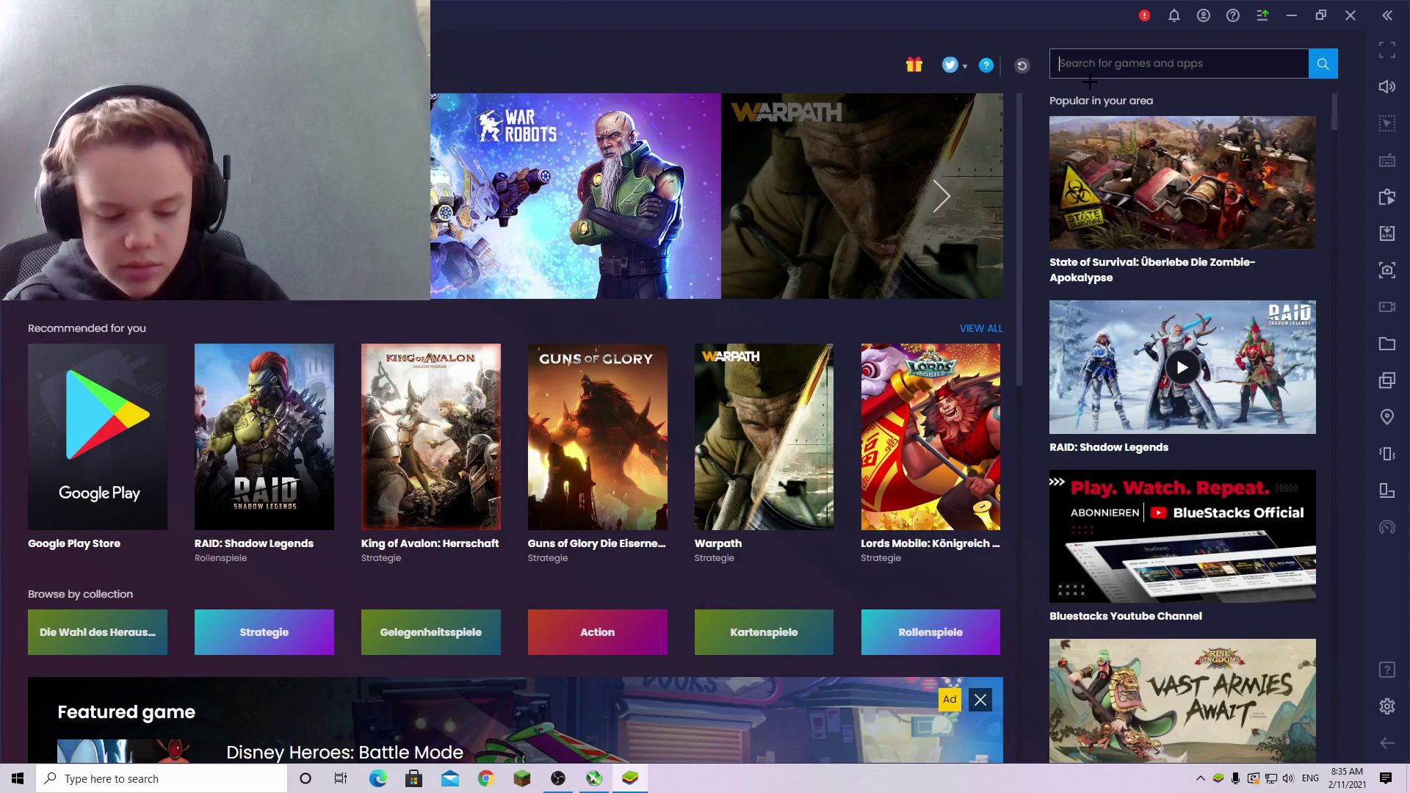
text(Madf)
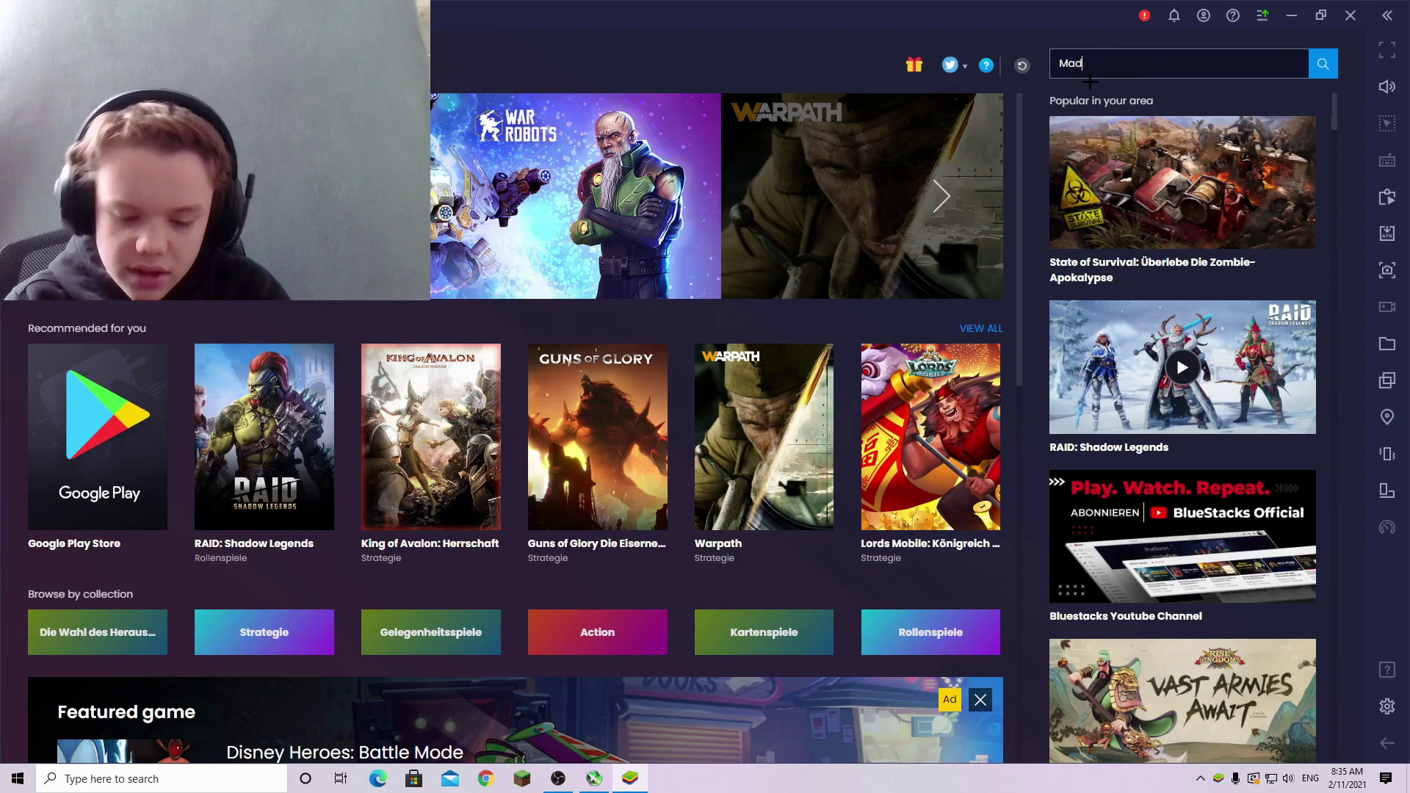
text(ut)
- Search BlueStacks for the game 'Mad' to bring up MadFut
key(Return)
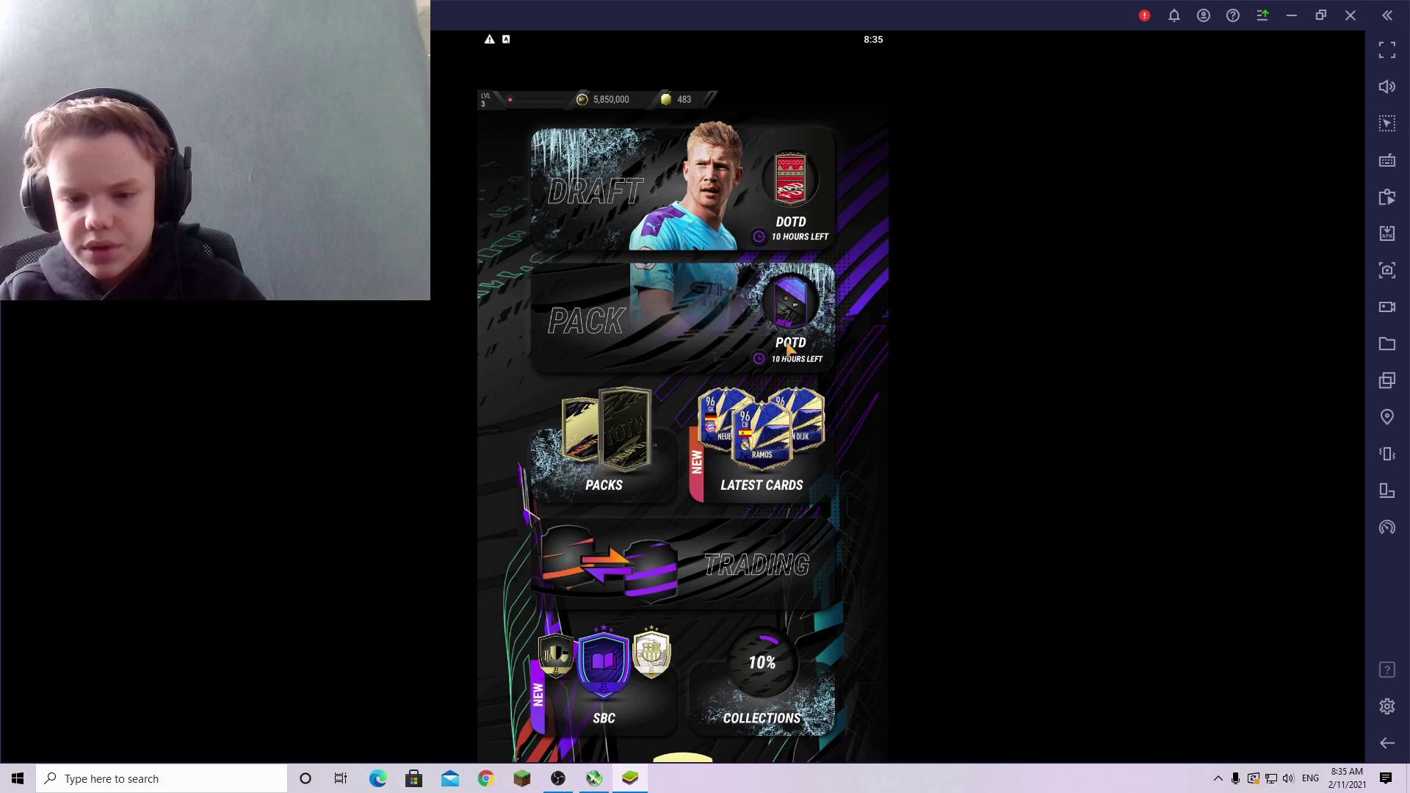
- View the player card grid, go back to the main menu, and enter Trading
click(696, 374)
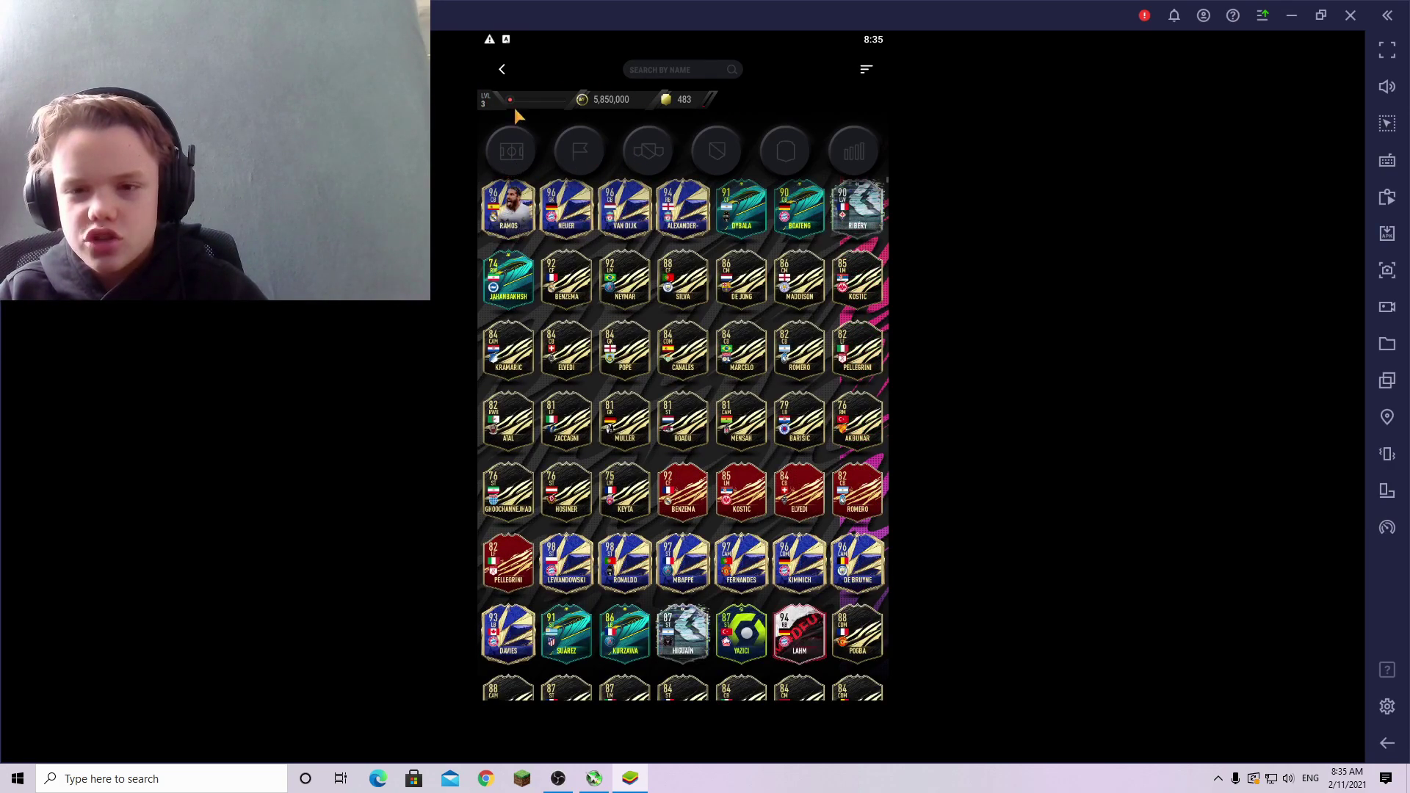
click(502, 72)
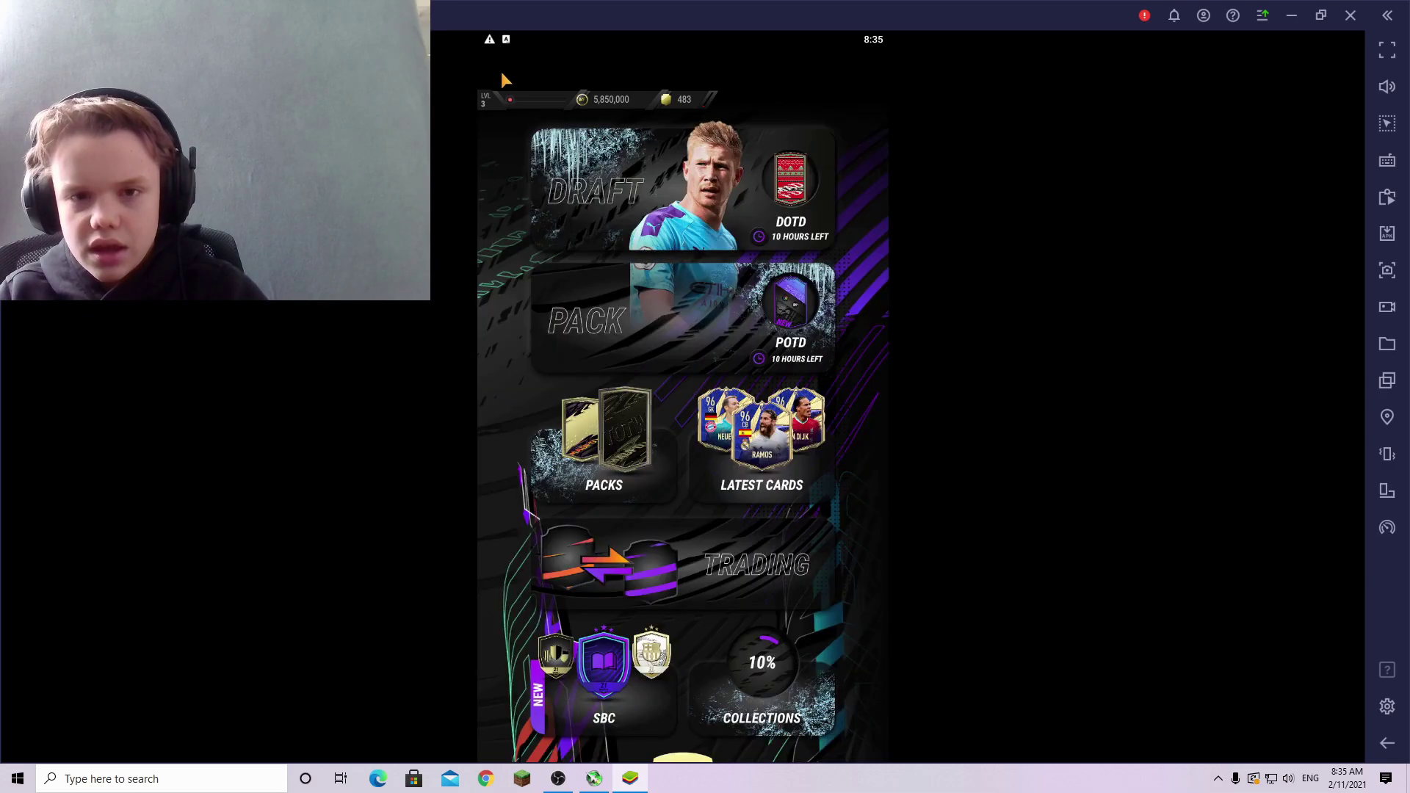
click(755, 564)
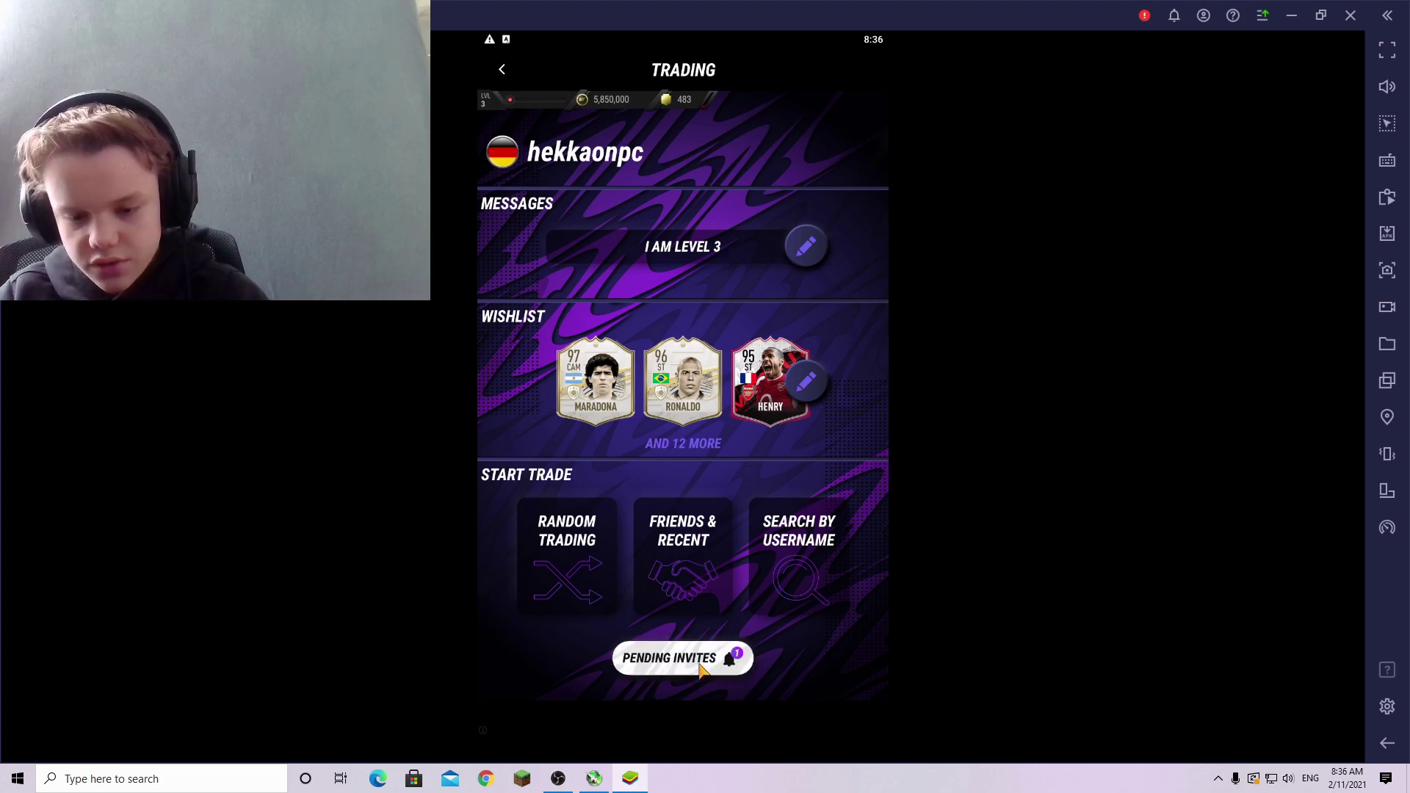
- Accept the pending trade invite offering a 94 Messi card and 10,000,000 coins
click(673, 655)
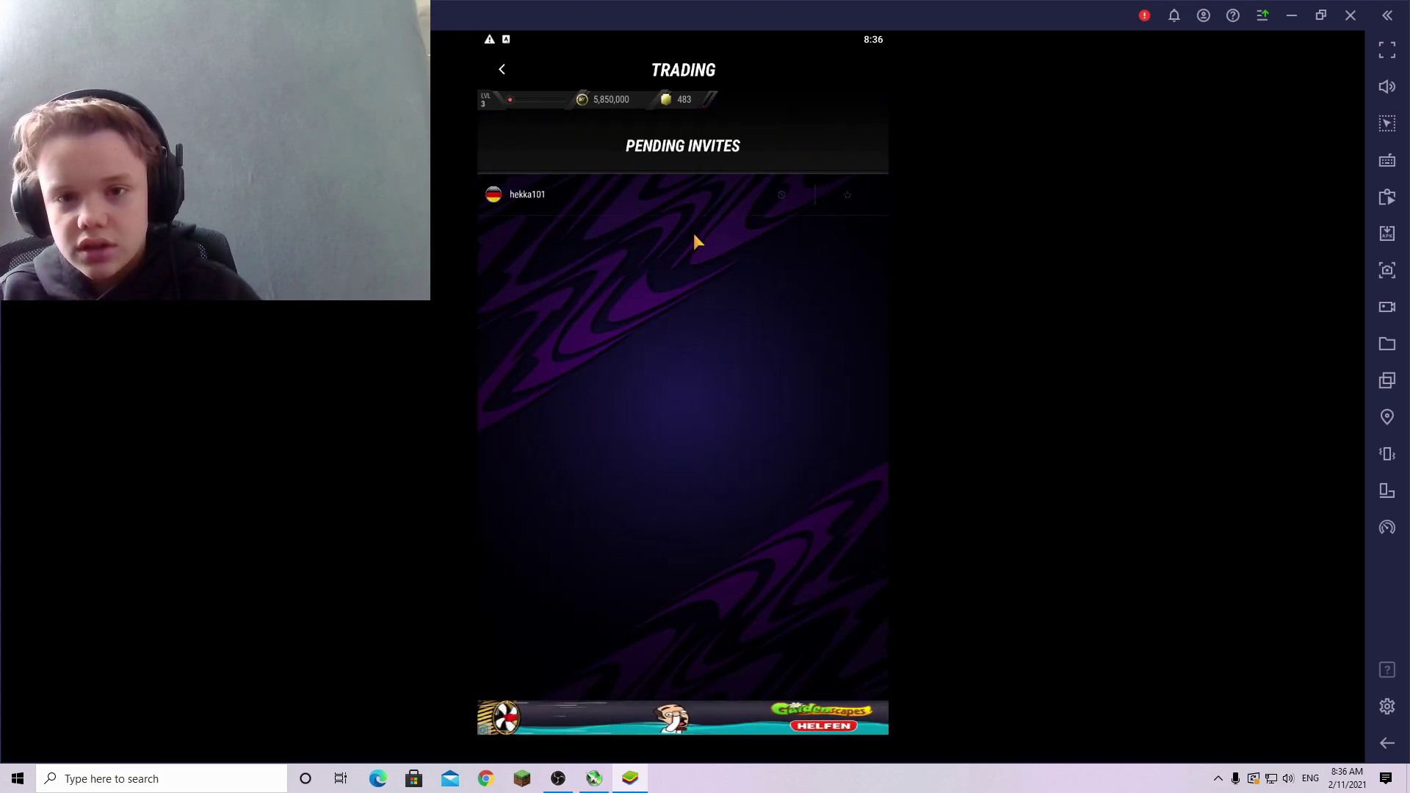
click(705, 194)
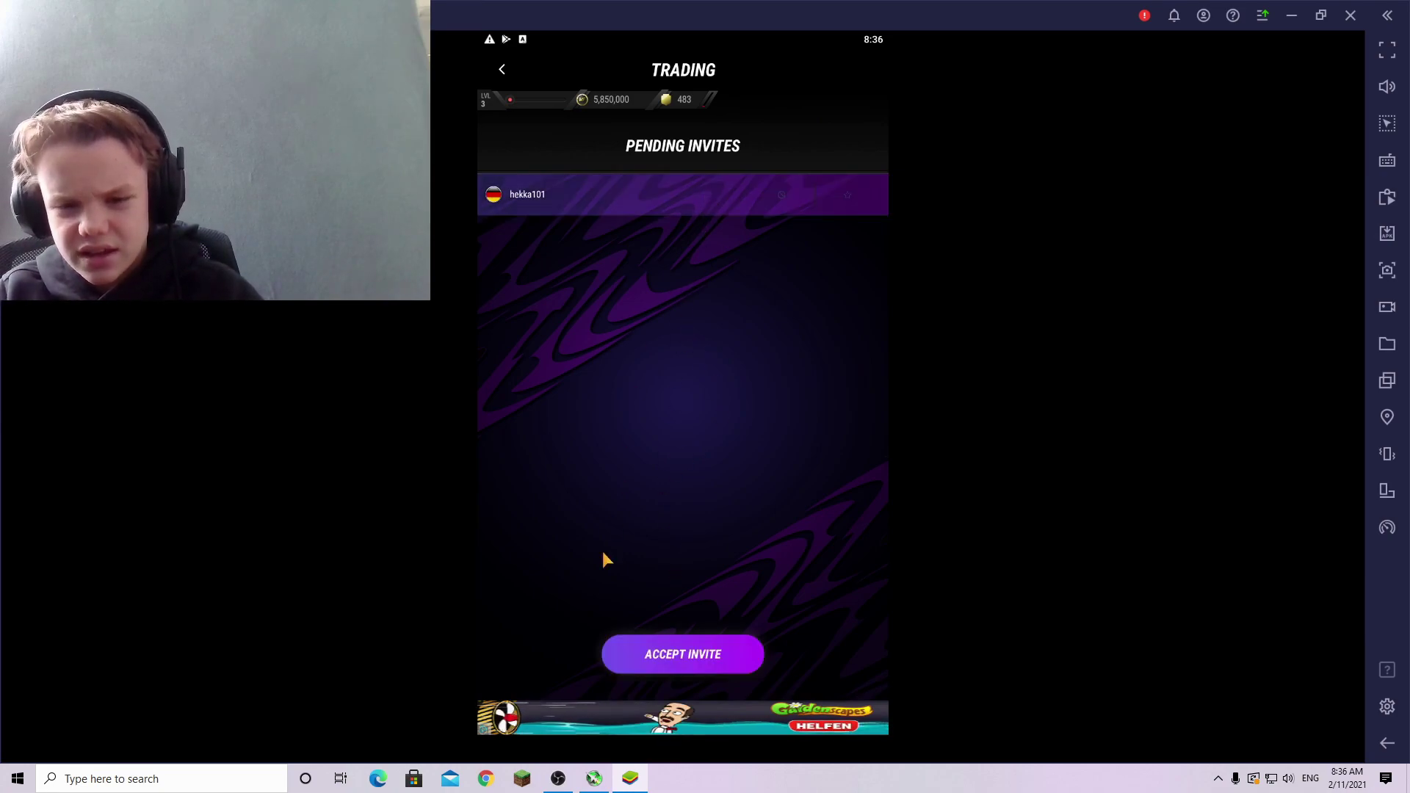
click(678, 656)
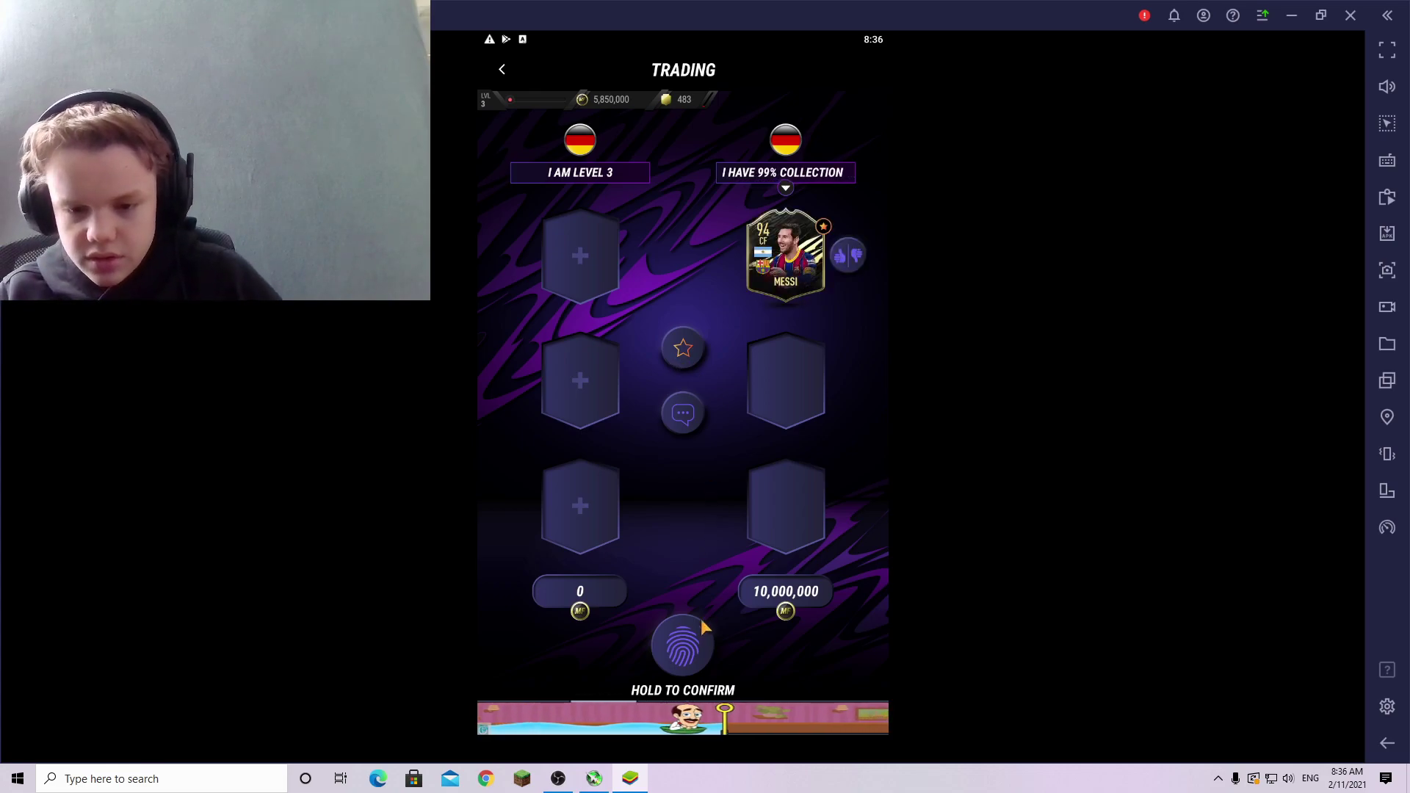
- Hold to Confirm the Messi-plus-10,000,000-coins trade, then ACCEPT in Complete Trade
click(687, 639)
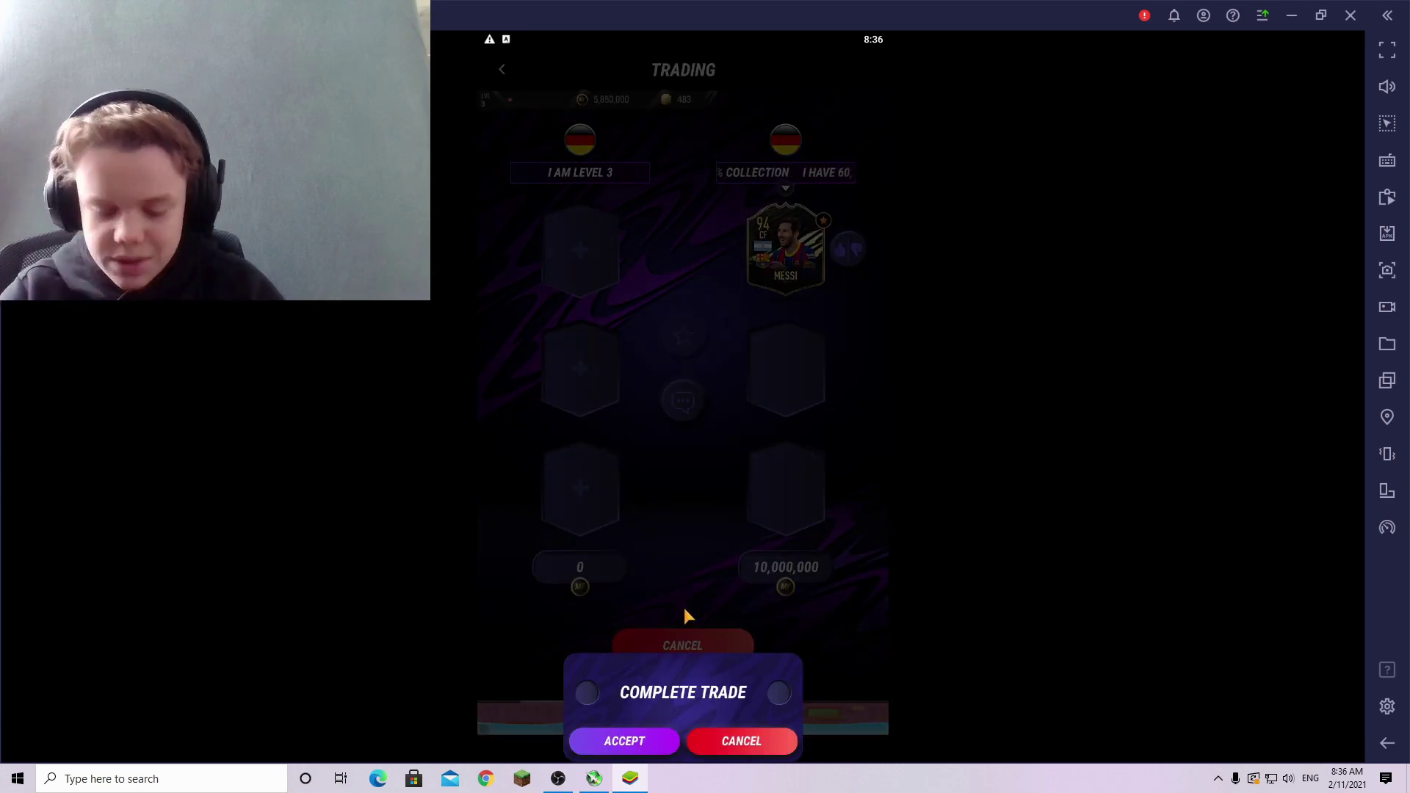
click(647, 743)
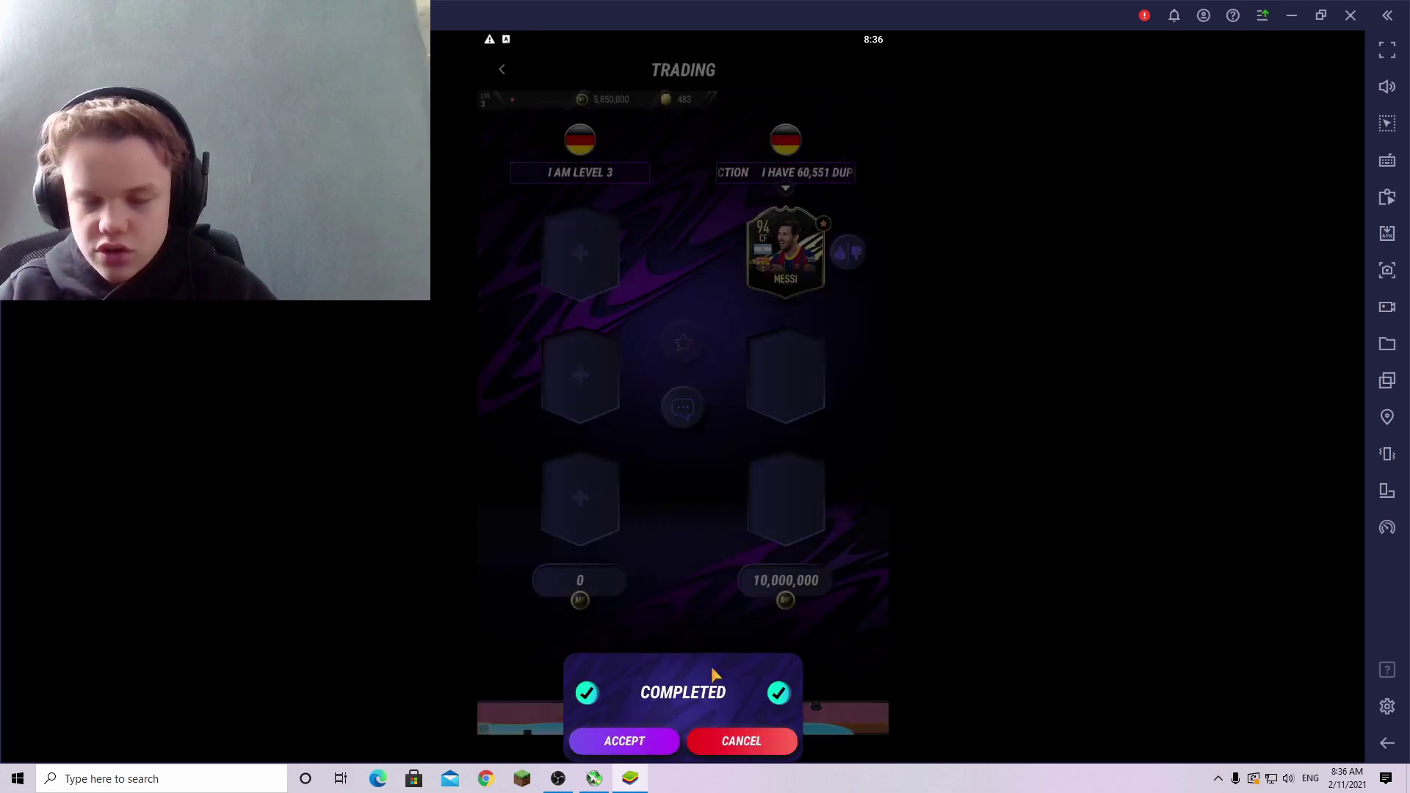